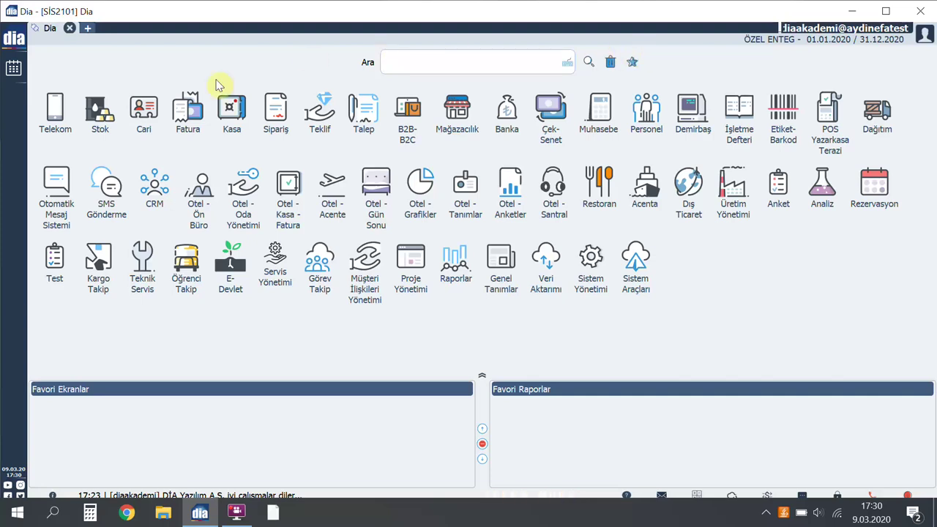
- Open the first current account card in the Cari Kart Listesi for editing
{"action": "left_click", "coordinate": [143, 108]}
{"action": "left_click", "coordinate": [95, 110]}
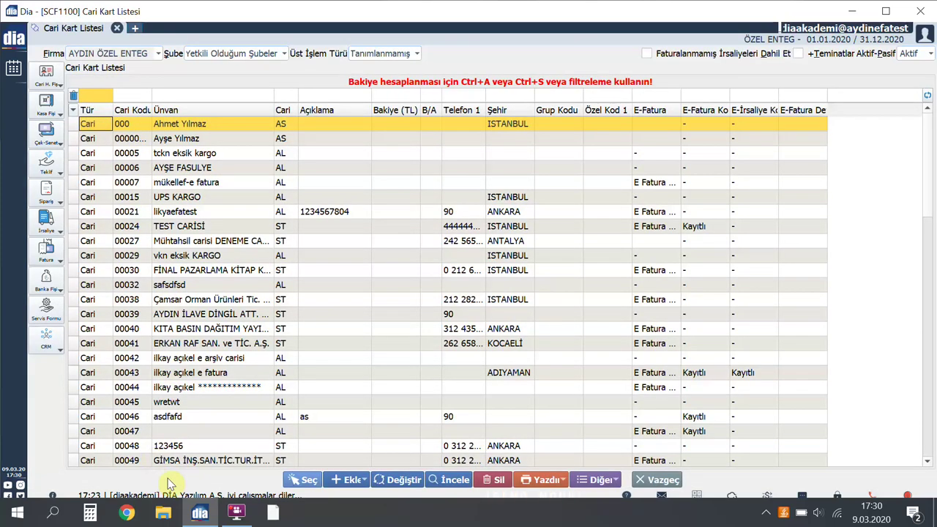
{"action": "left_click", "coordinate": [346, 480]}
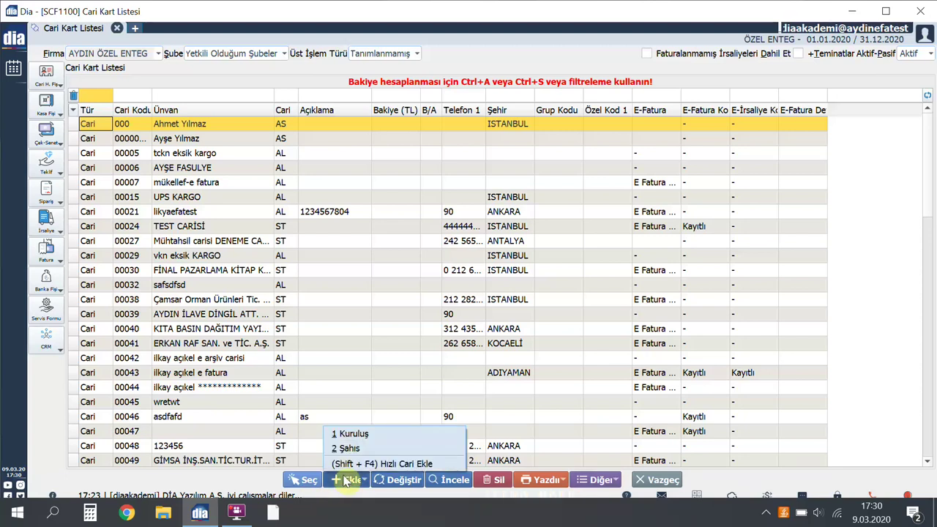
{"action": "left_click", "coordinate": [234, 123]}
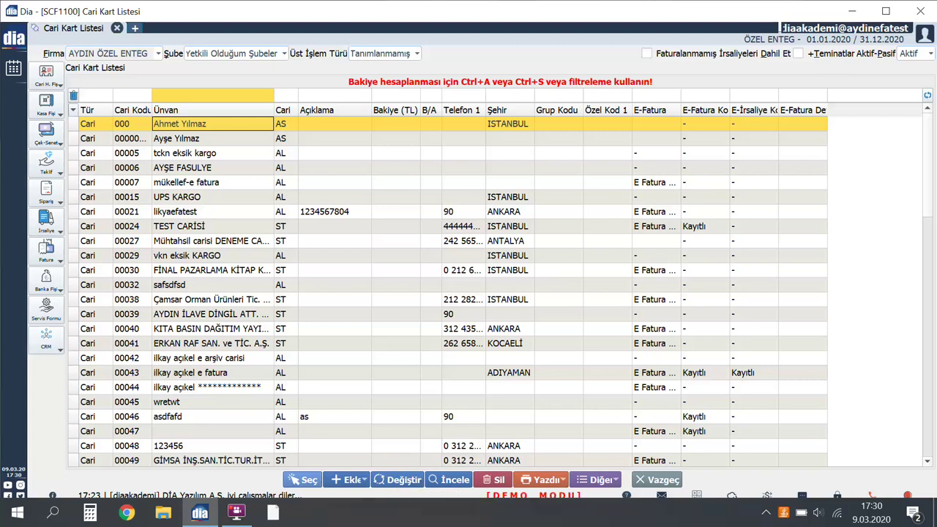
{"action": "left_click", "coordinate": [404, 480]}
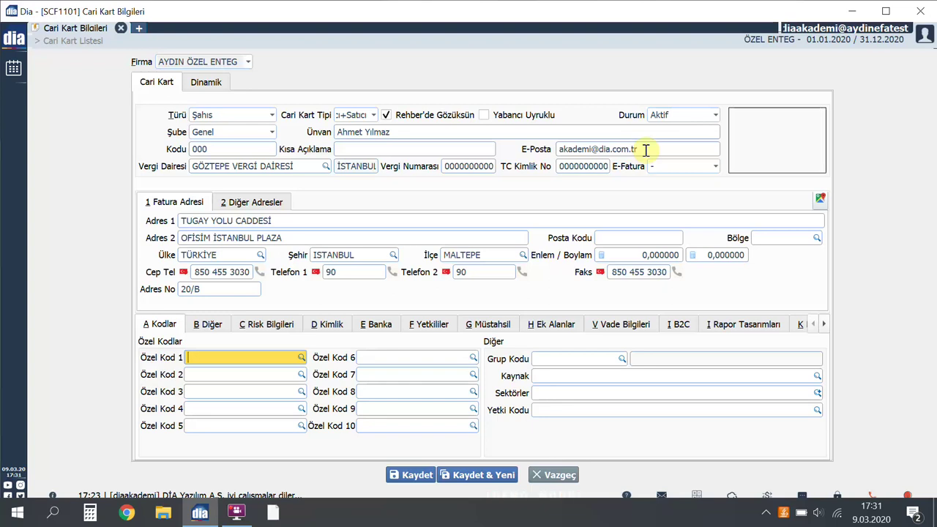
- Set the card's E-Fatura type to E Müstahsil Makbuzu and enable Müstahsil Parametreleri Uygulansın in its producer settings
{"action": "left_click", "coordinate": [704, 168]}
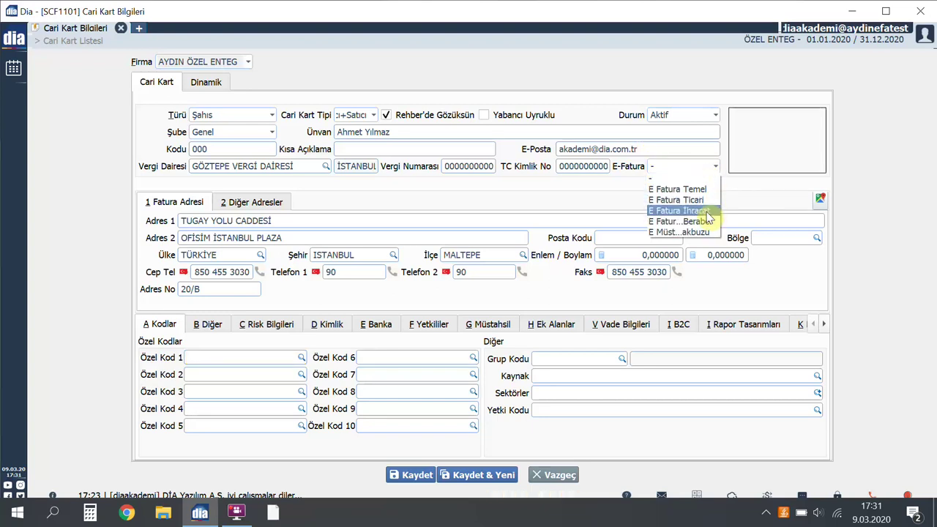
{"action": "left_click", "coordinate": [680, 232]}
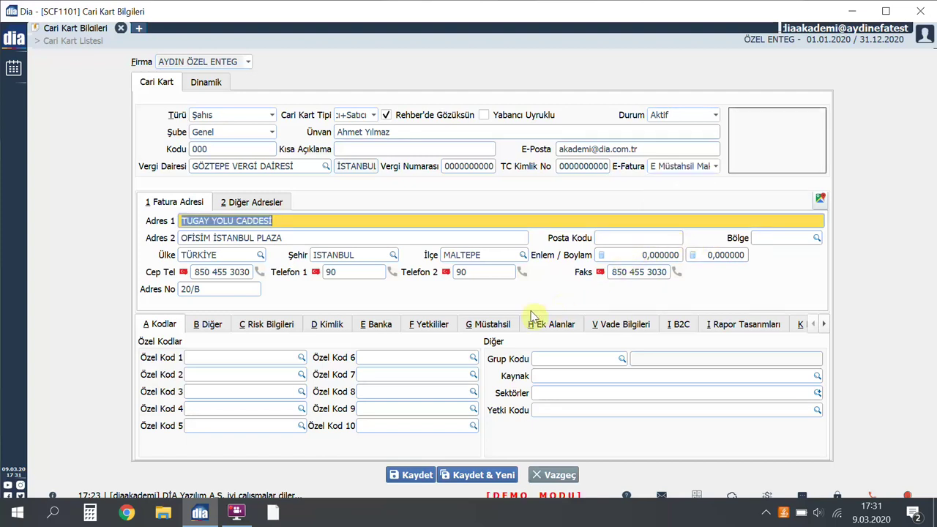
{"action": "left_click", "coordinate": [505, 327]}
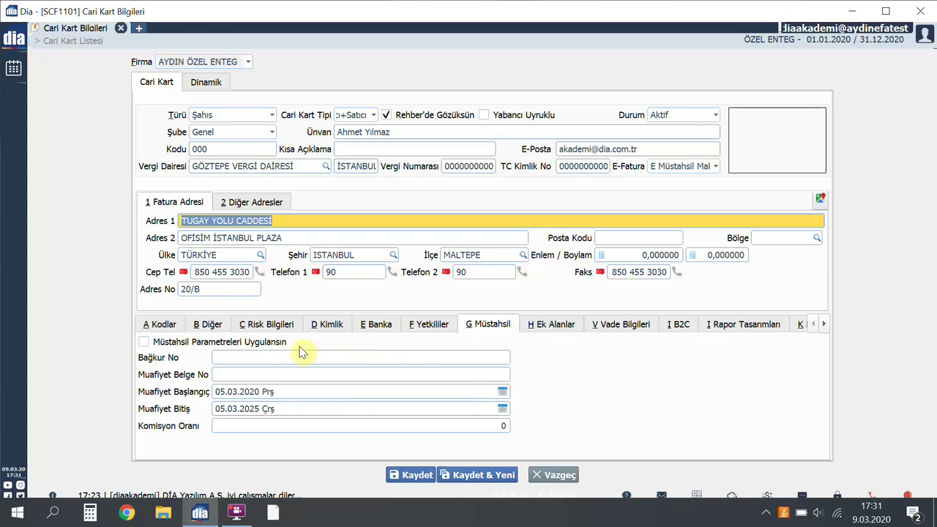
{"action": "left_click", "coordinate": [144, 342]}
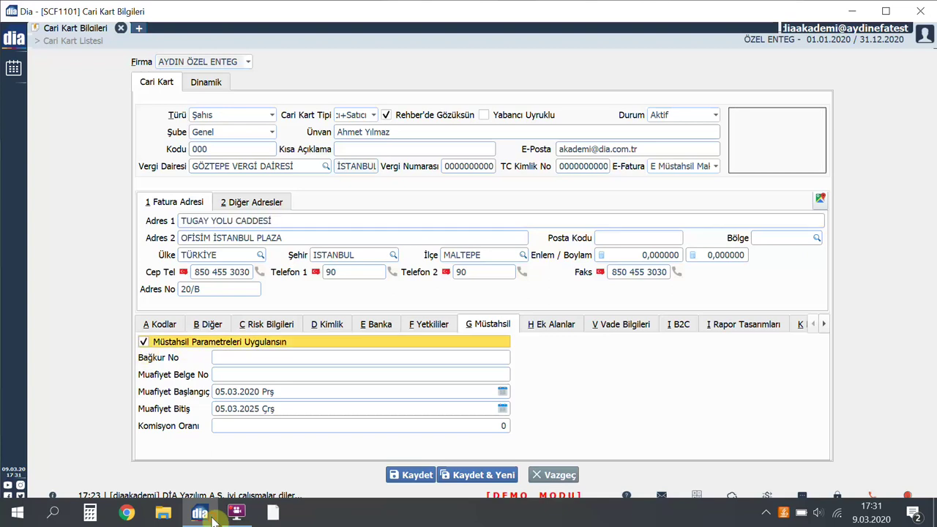
- Enter the producer's Bağkur number and exemption document number (Muafiyet Belge No)
{"action": "left_click", "coordinate": [462, 357]}
{"action": "type", "text": "1234556"}
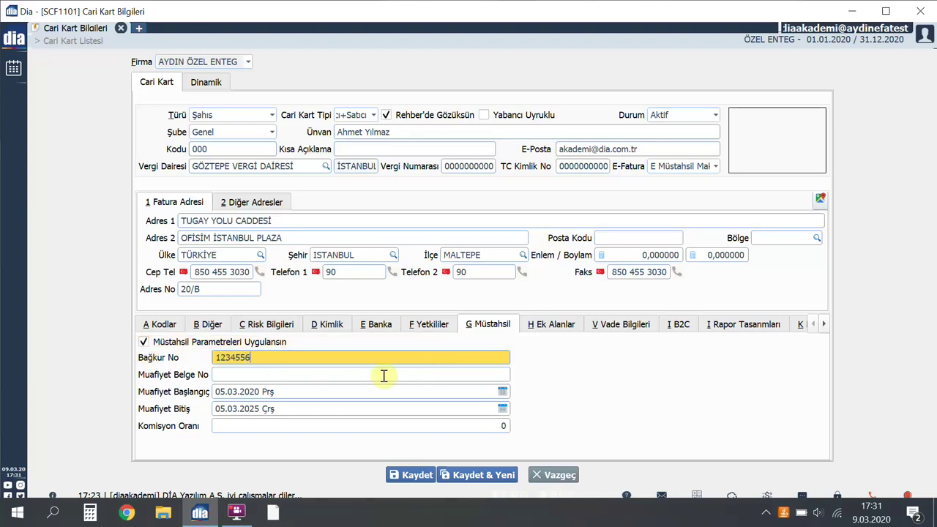
{"action": "left_click", "coordinate": [384, 375]}
{"action": "type", "text": "123455"}
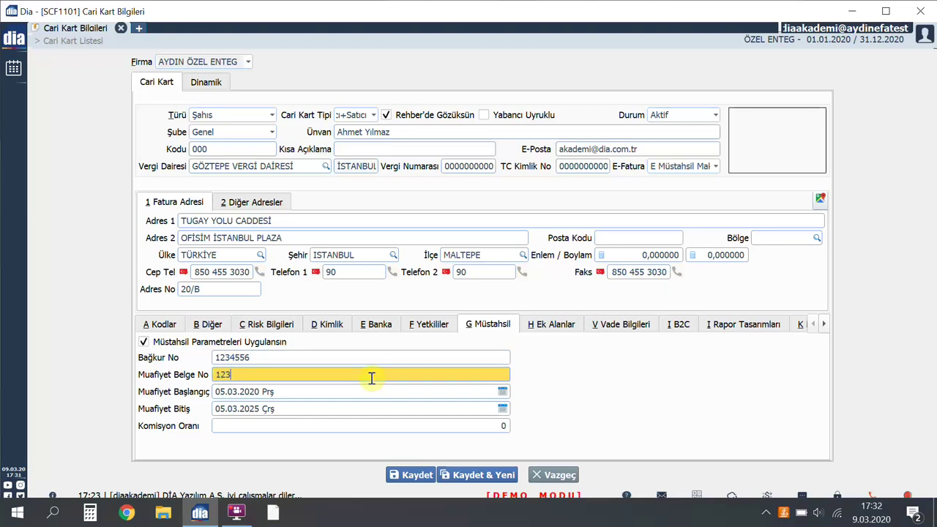
{"action": "type", "text": "67"}
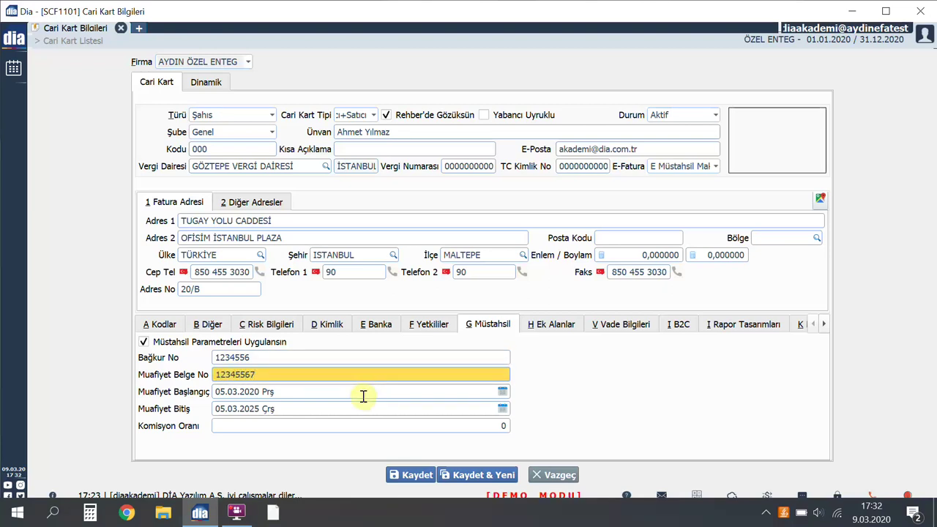
- Set the producer's Komisyon Oranı to 2 and save the current account card
{"action": "left_click", "coordinate": [502, 409]}
{"action": "left_click", "coordinate": [497, 427]}
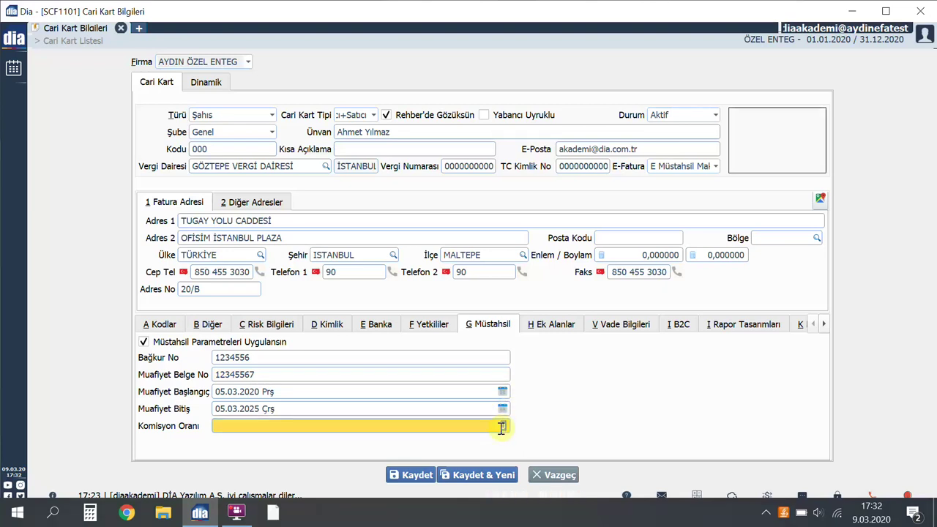
{"action": "type", "text": "2"}
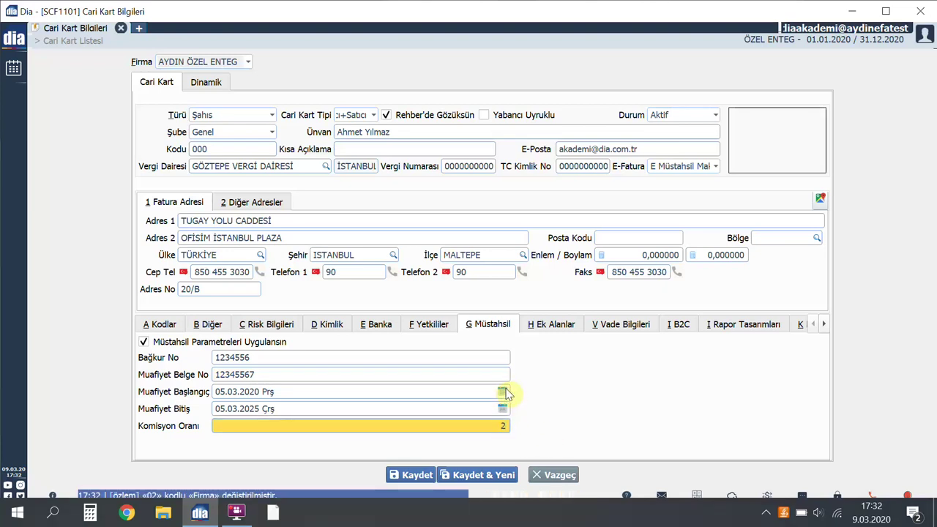
{"action": "left_click", "coordinate": [431, 475]}
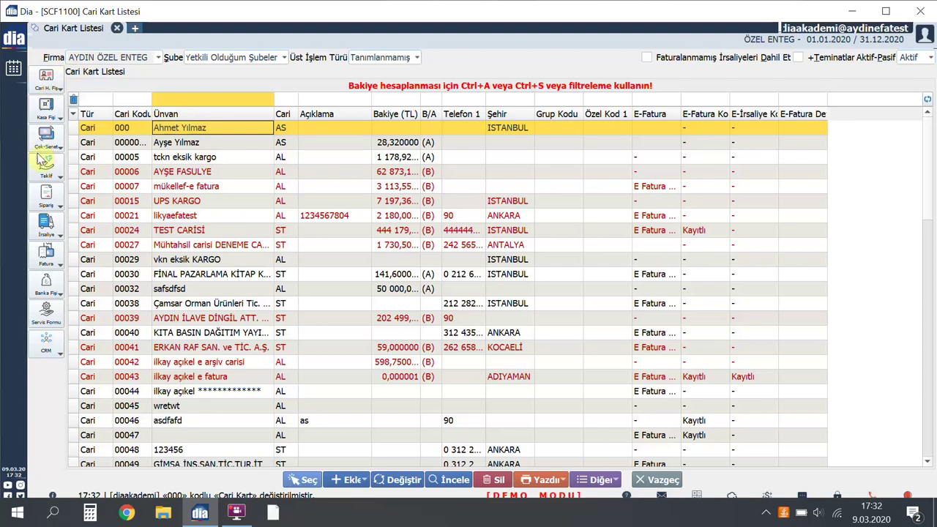
- Create a Müstahsil Makbuzu purchase invoice for the selected current account and show its Stopaj deductions
{"action": "left_click", "coordinate": [44, 254]}
{"action": "mouse_move", "coordinate": [80, 278]}
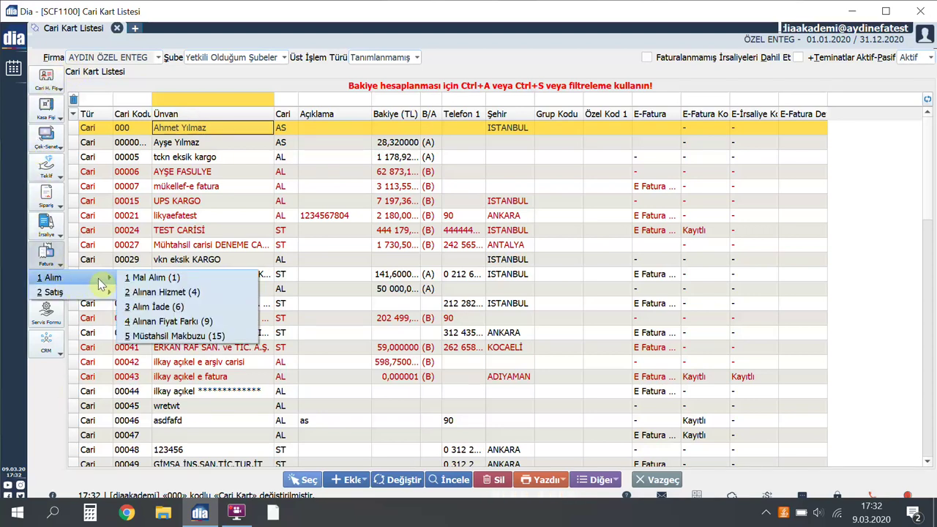
{"action": "left_click", "coordinate": [207, 336]}
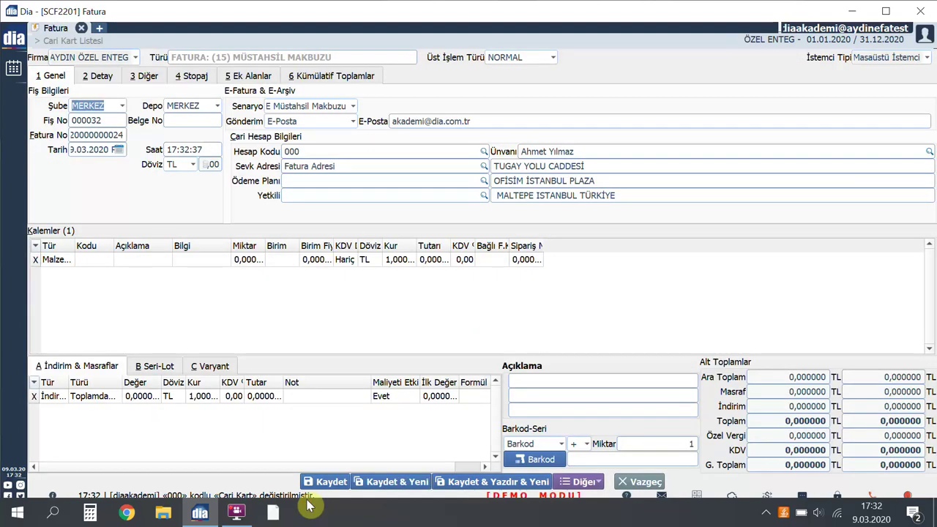
{"action": "left_click", "coordinate": [186, 76]}
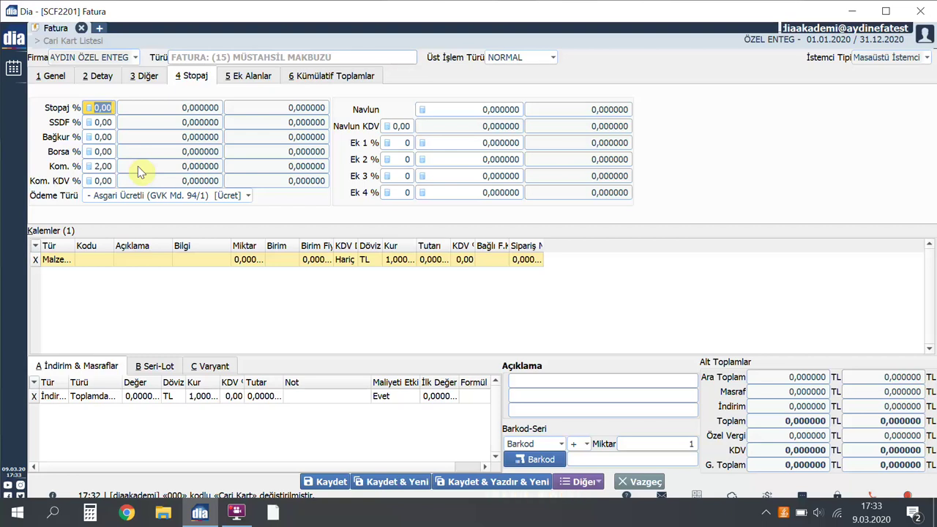
- Find and open the Sistem Parametreleri screen alongside the invoice by searching for "sistem"
{"action": "left_click", "coordinate": [99, 28]}
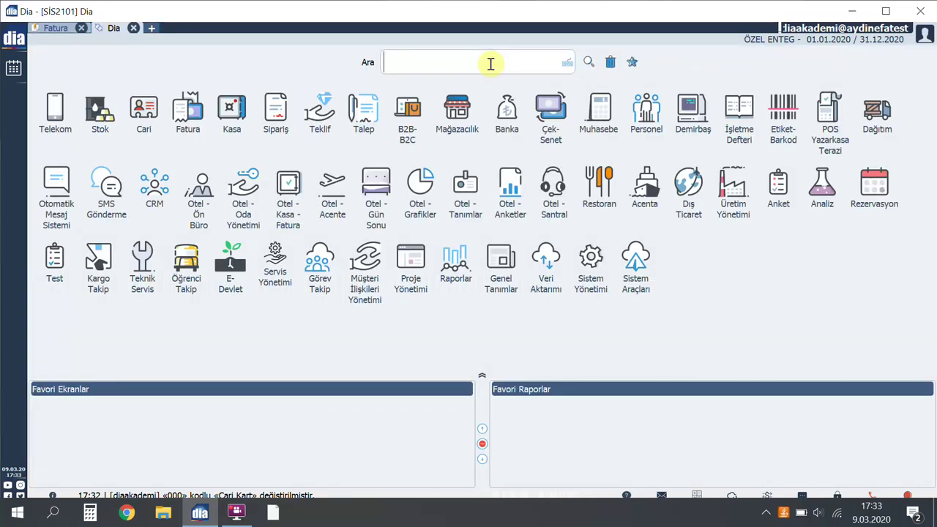
{"action": "type", "text": "sistem"}
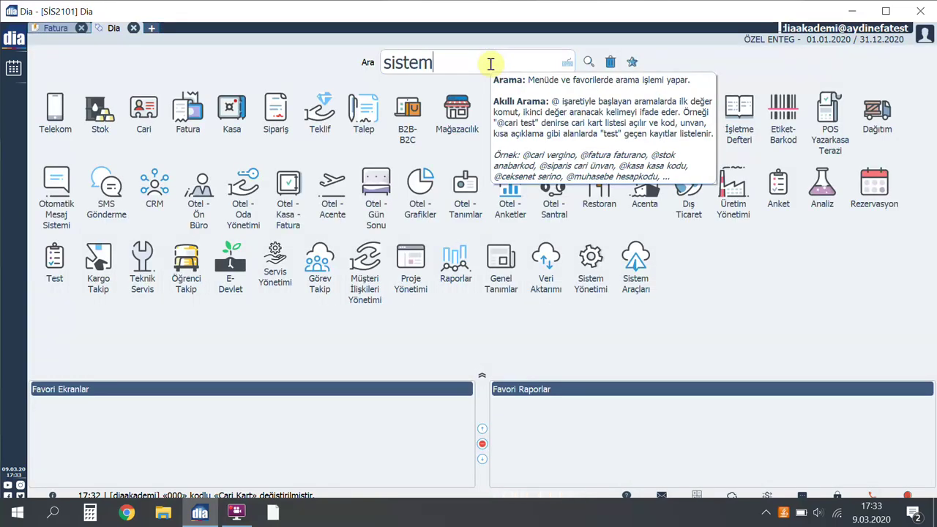
{"action": "key", "text": "Return"}
{"action": "double_click", "coordinate": [157, 237]}
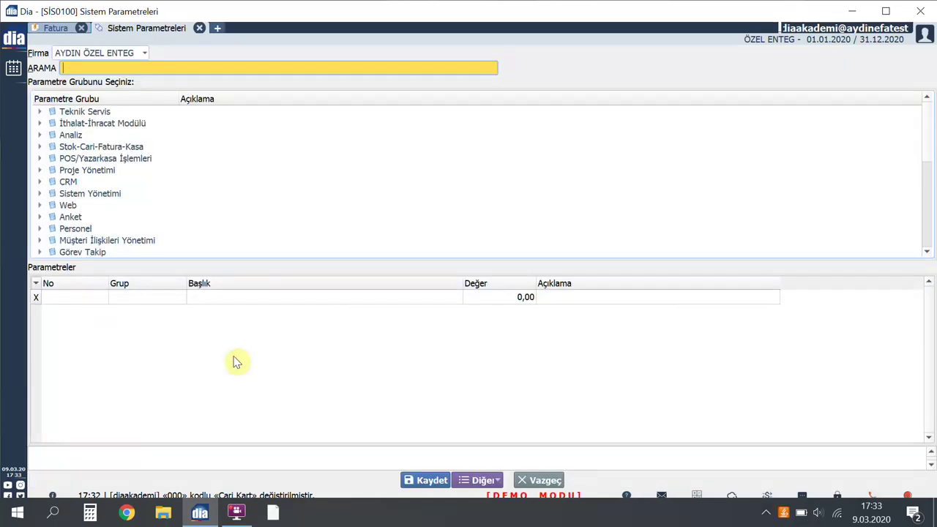
- Search the system parameters for "stopaj" and examine the default rates and labels in the STOPAJ group
{"action": "type", "text": "stop"}
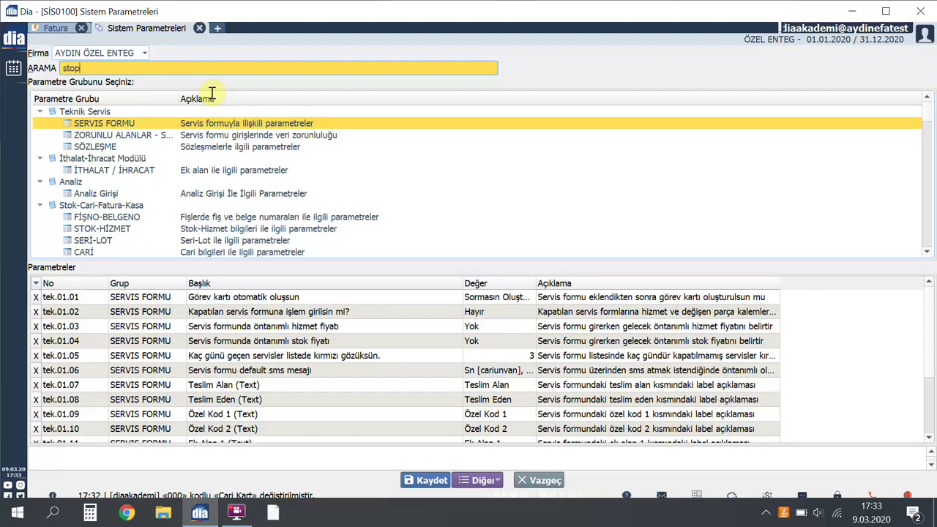
{"action": "type", "text": "aj"}
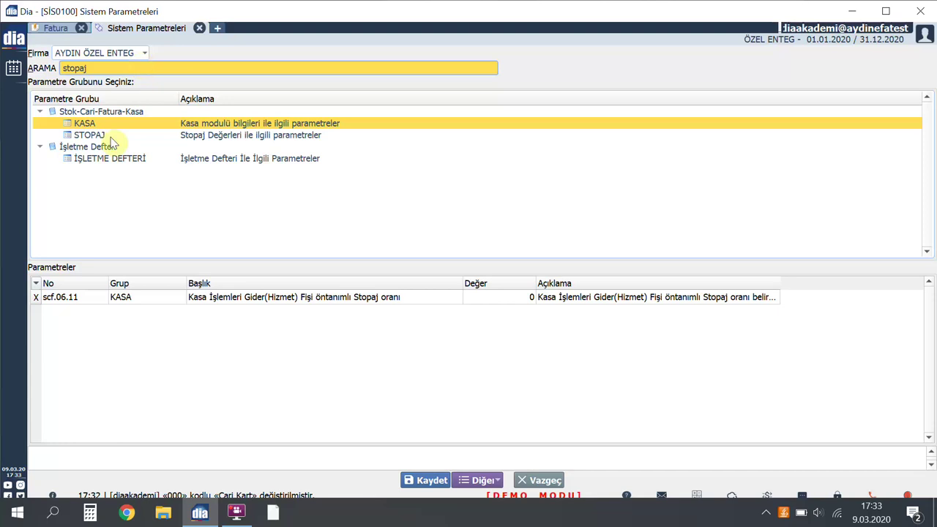
{"action": "left_click", "coordinate": [95, 135]}
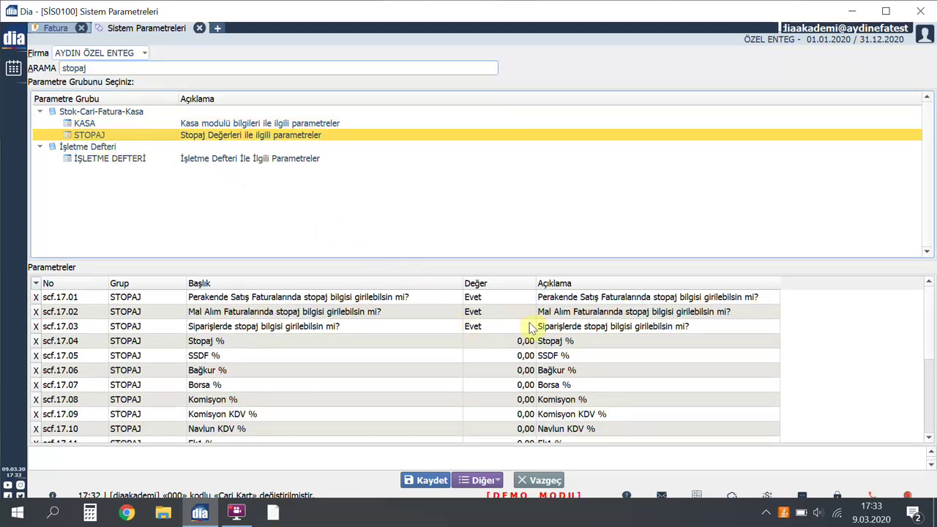
{"action": "scroll", "coordinate": [530, 327], "scroll_direction": "down", "scroll_amount": 1}
{"action": "scroll", "coordinate": [522, 356], "scroll_direction": "down", "scroll_amount": 1}
{"action": "scroll", "coordinate": [411, 365], "scroll_direction": "up", "scroll_amount": 2}
{"action": "scroll", "coordinate": [267, 410], "scroll_direction": "down", "scroll_amount": 3}
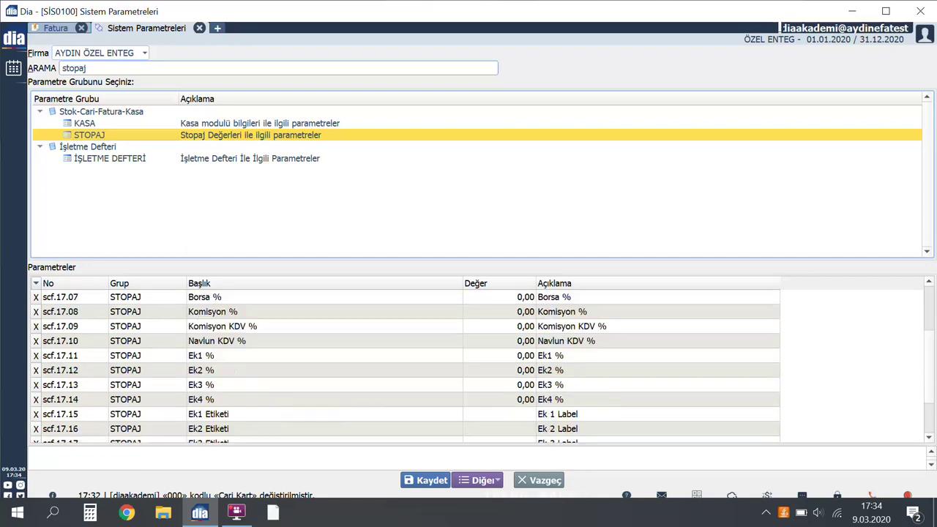
{"action": "scroll", "coordinate": [290, 391], "scroll_direction": "down", "scroll_amount": 1}
{"action": "scroll", "coordinate": [293, 394], "scroll_direction": "up", "scroll_amount": 4}
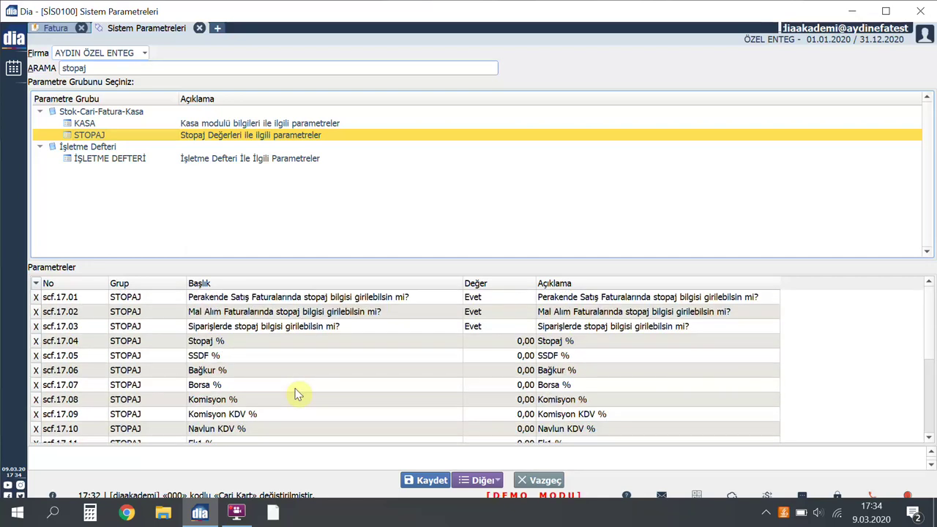
- Search the parameters for "e-müstahsil" and review the E-Müstahsil Makbuzu and E-Müstahsil Makbuzu Kalemleri groups
{"action": "left_click", "coordinate": [109, 68]}
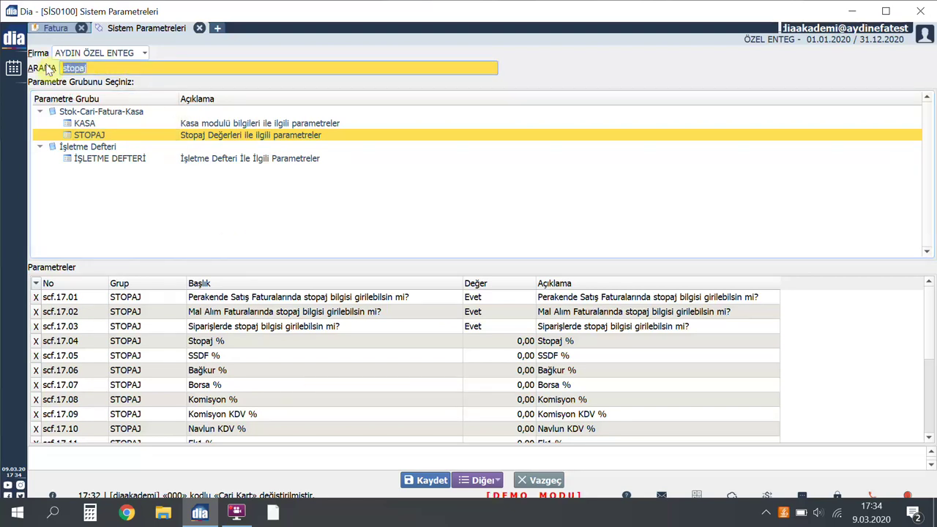
{"action": "type", "text": "e-müstahsil"}
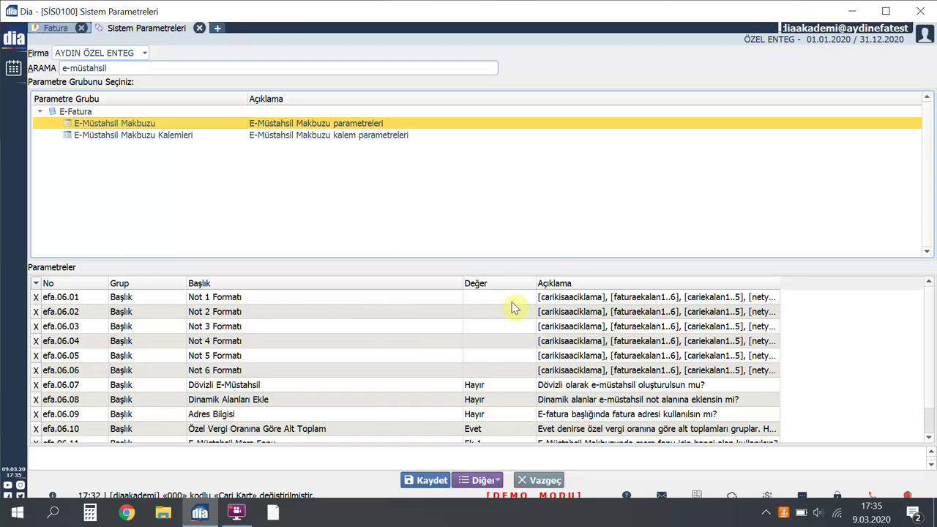
{"action": "scroll", "coordinate": [513, 307], "scroll_direction": "down", "scroll_amount": 1}
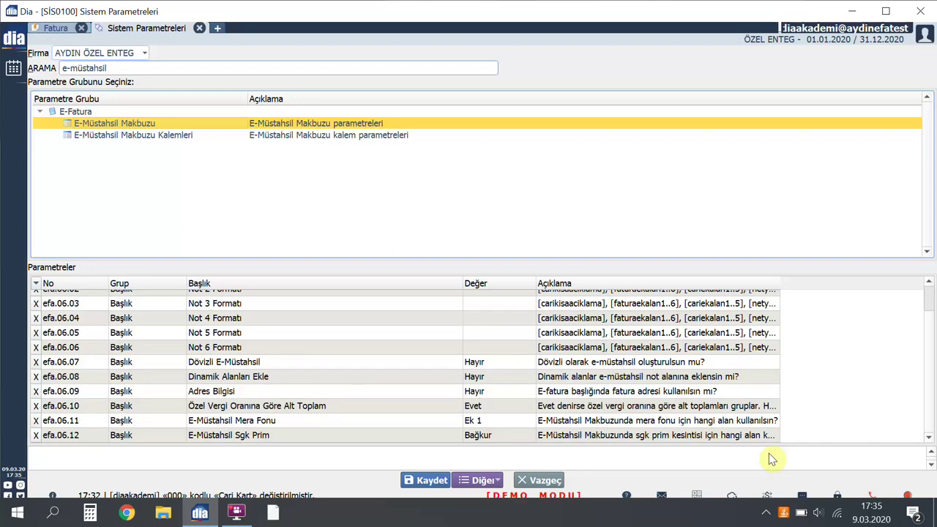
{"action": "left_click", "coordinate": [176, 141]}
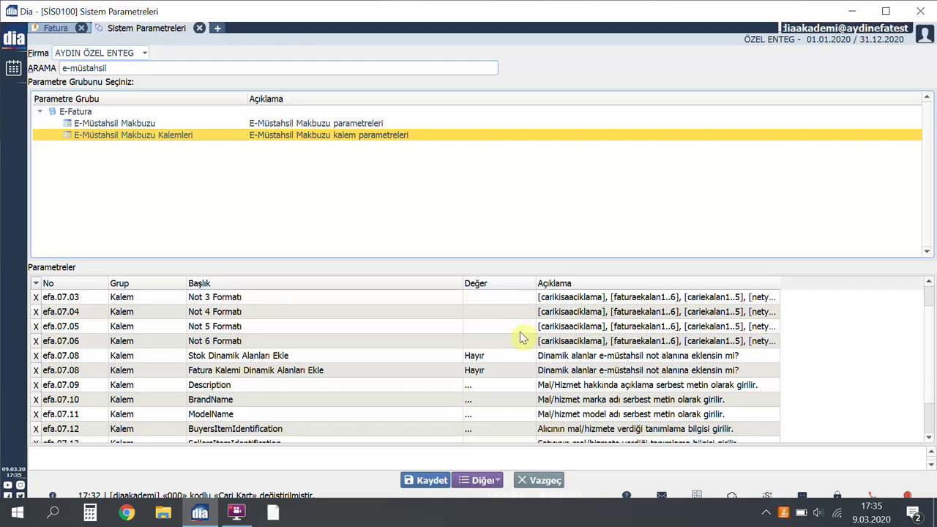
{"action": "scroll", "coordinate": [402, 366], "scroll_direction": "down", "scroll_amount": 1}
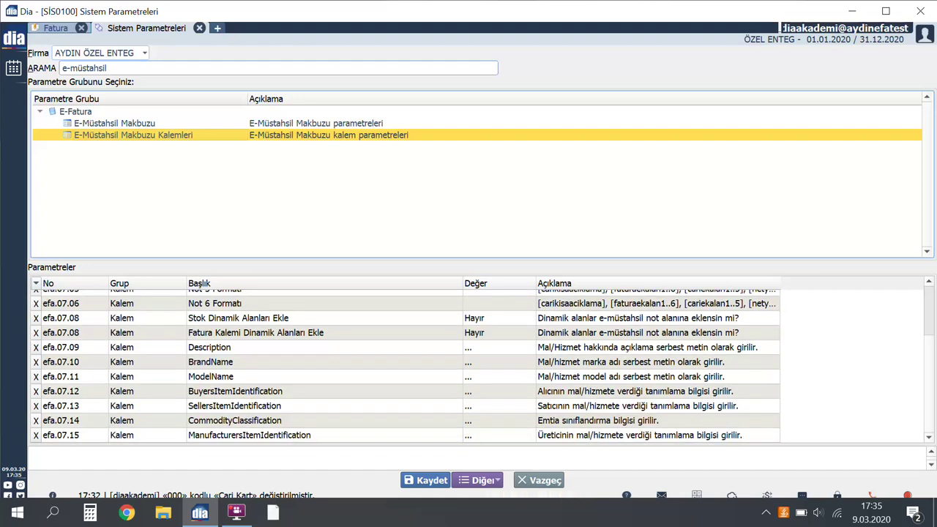
{"action": "scroll", "coordinate": [514, 401], "scroll_direction": "up", "scroll_amount": 2}
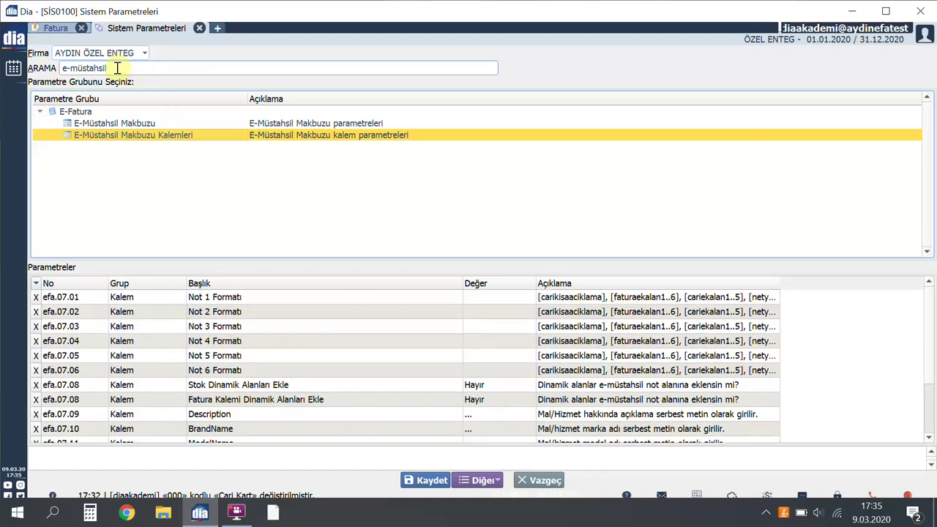
- Search the parameters for "müstahsil" and check the default KDV rates in the MÜSTAHSİL group
{"action": "left_click_drag", "start_coordinate": [119, 68], "coordinate": [51, 66]}
{"action": "key", "text": "BackSpace"}
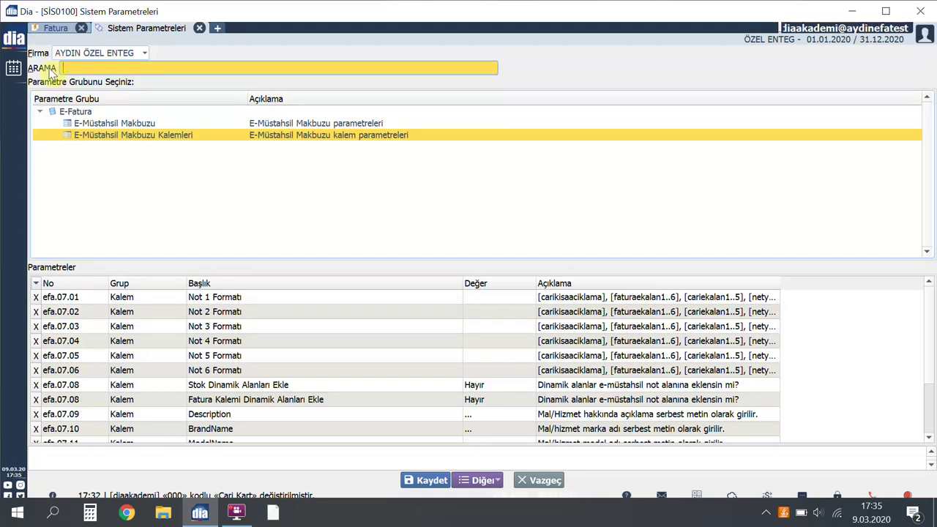
{"action": "type", "text": "müstahsil"}
{"action": "left_click", "coordinate": [100, 149]}
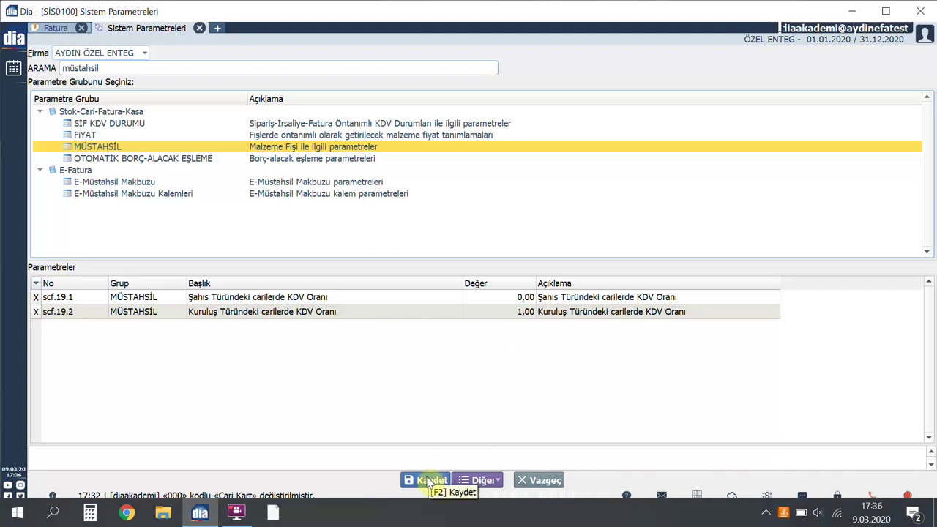
- Return to the open Müstahsil Makbuzu invoice and show its general information
{"action": "left_click", "coordinate": [66, 28]}
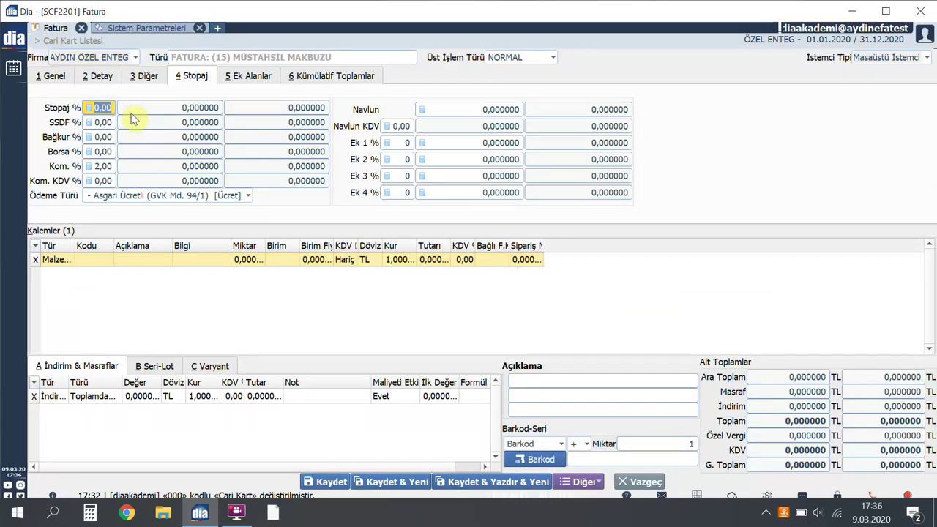
{"action": "left_click", "coordinate": [58, 76]}
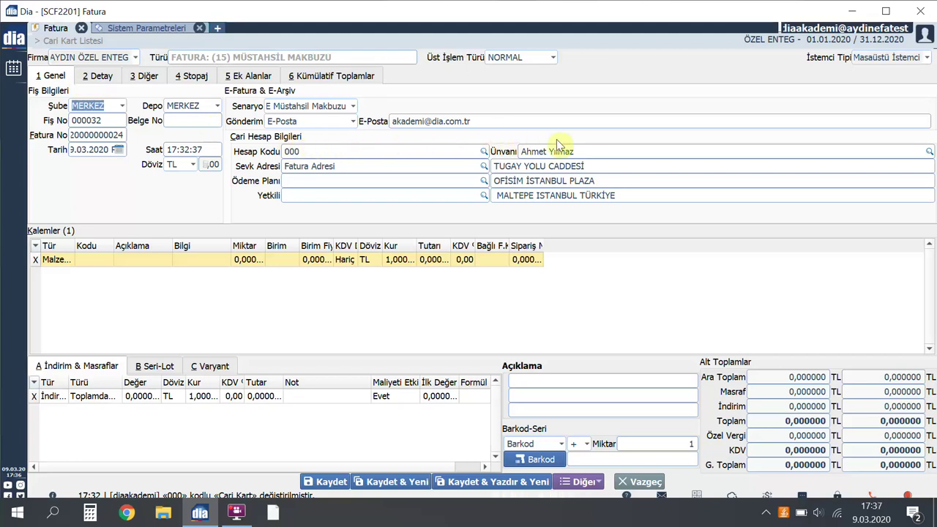
- Add the item ELMA to the Müstahsil Makbuzu with a quantity of 6 KG and a unit price of 7 TL, and save the invoice
{"action": "left_click", "coordinate": [109, 260]}
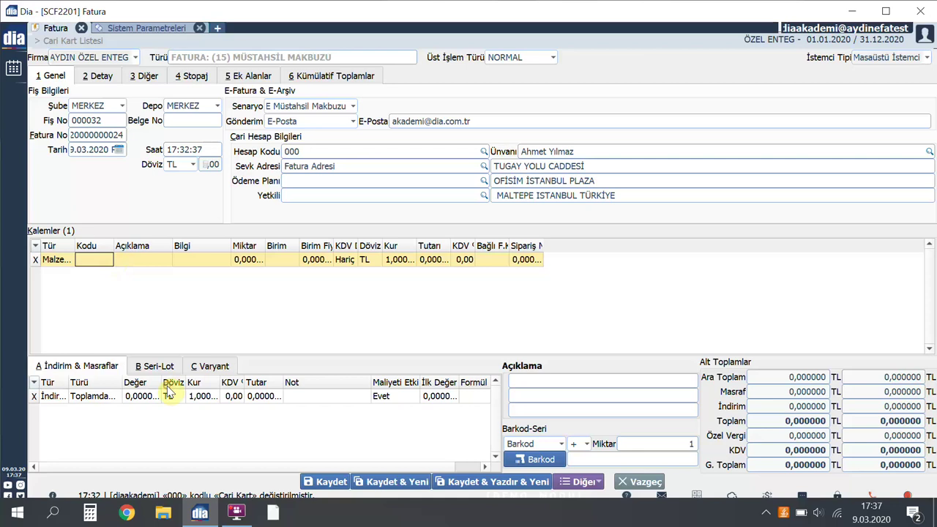
{"action": "double_click", "coordinate": [110, 261]}
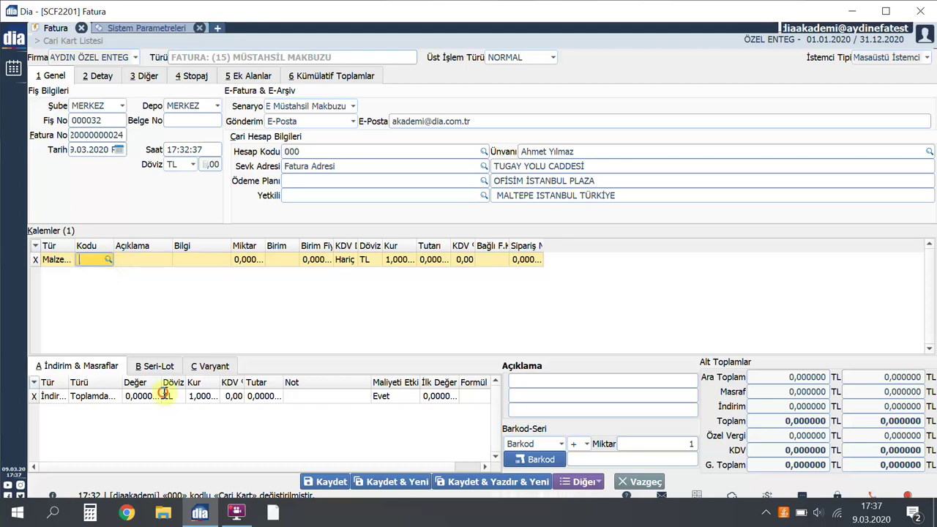
{"action": "left_click", "coordinate": [306, 479]}
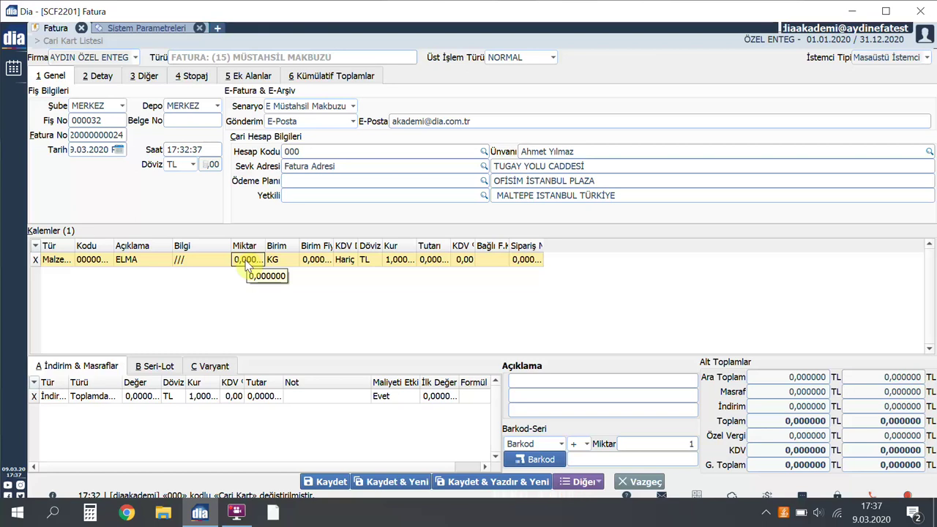
{"action": "type", "text": "6"}
{"action": "key", "text": "Tab"}
{"action": "type", "text": "7"}
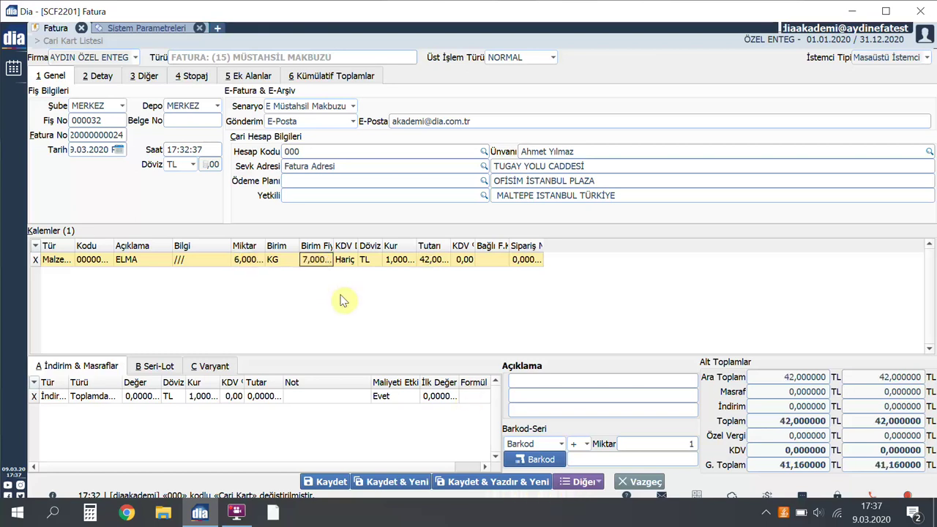
{"action": "left_click", "coordinate": [344, 480]}
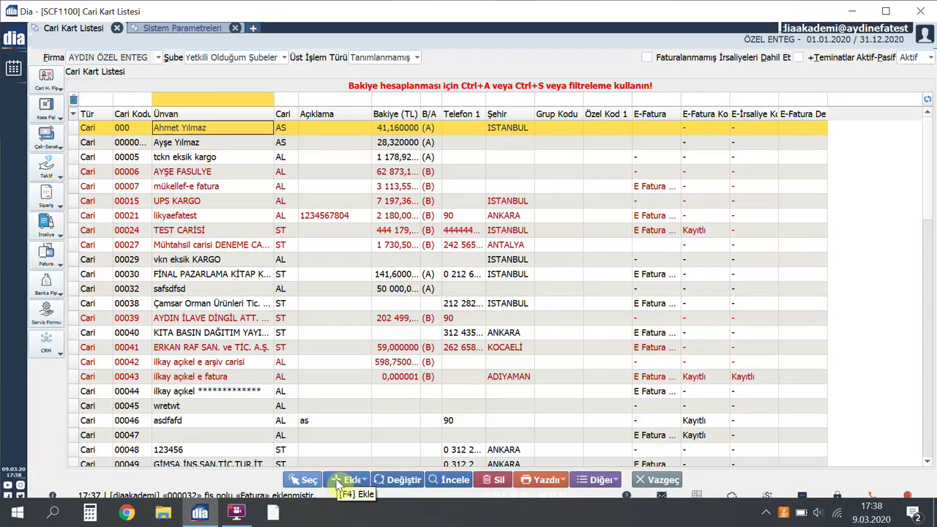
- Open the Fatura Listesi, select the new E Müstahsil Makbuzu record and widen the Senaryo, E-Fatura Durum and Türü columns to read them
{"action": "left_click", "coordinate": [253, 28]}
{"action": "left_click", "coordinate": [192, 114]}
{"action": "double_click", "coordinate": [188, 122]}
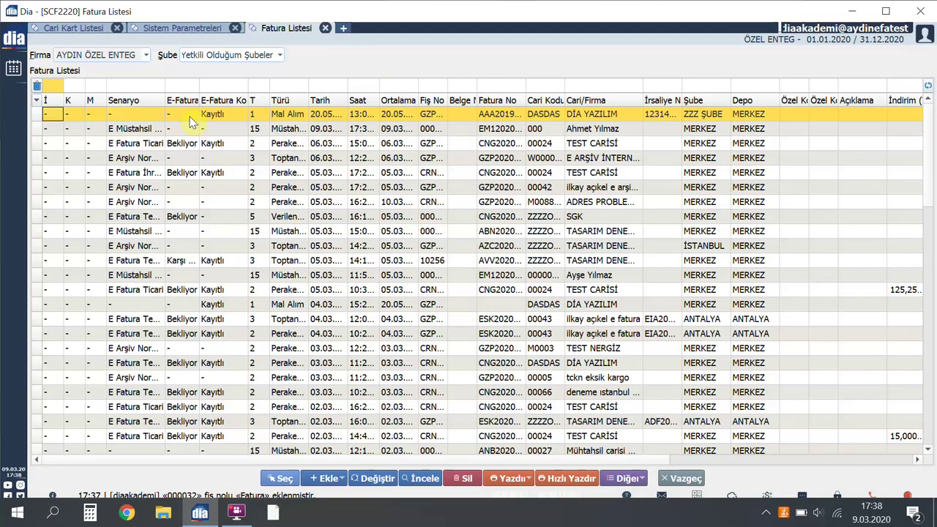
{"action": "left_click", "coordinate": [131, 130]}
{"action": "left_click_drag", "start_coordinate": [166, 100], "coordinate": [208, 97]}
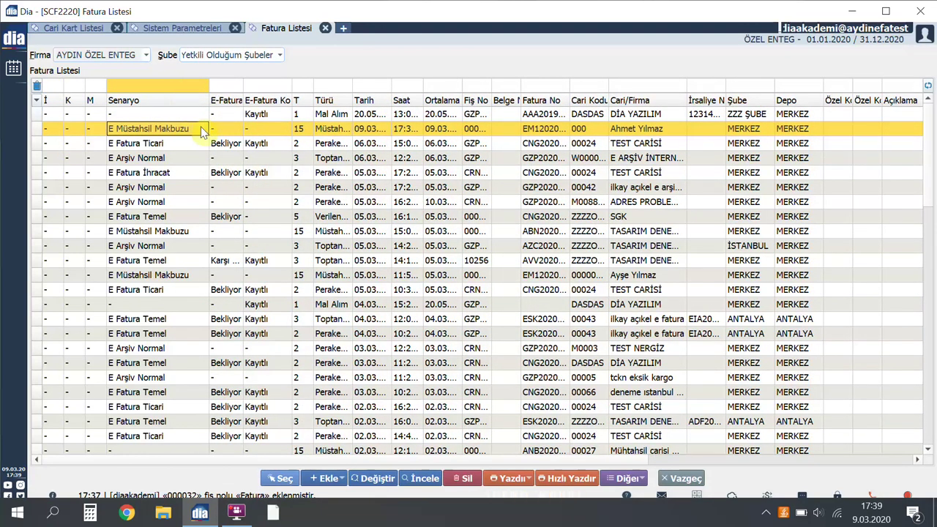
{"action": "double_click", "coordinate": [352, 100]}
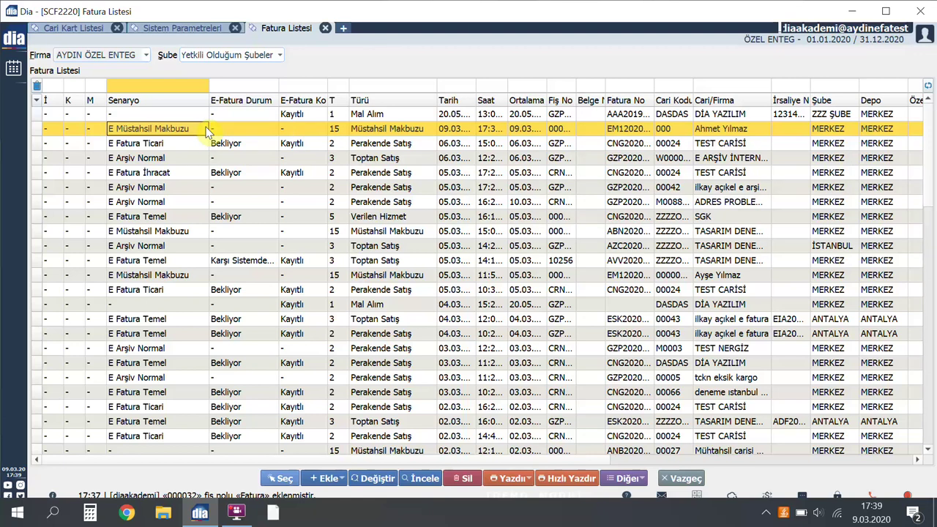
- Open the E-Müstahsil Giden Kutusu under E-Devlet and send the pending Müstahsil Makbuzu to the integrator
{"action": "left_click", "coordinate": [343, 31]}
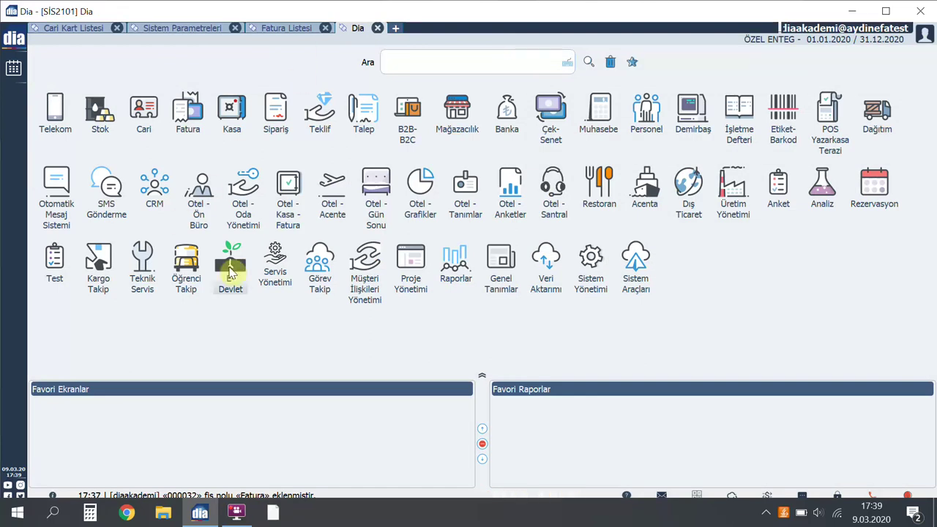
{"action": "left_click", "coordinate": [231, 273]}
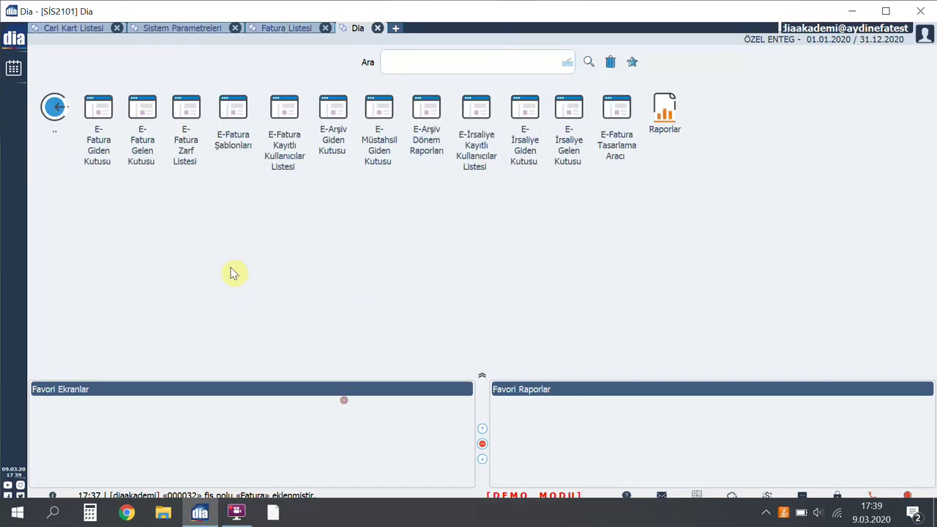
{"action": "left_click", "coordinate": [383, 163]}
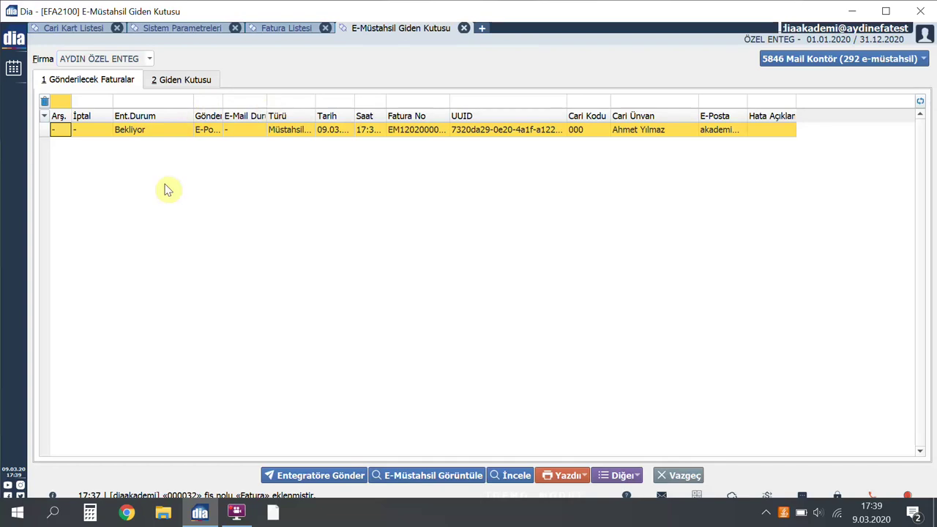
{"action": "left_click", "coordinate": [175, 129]}
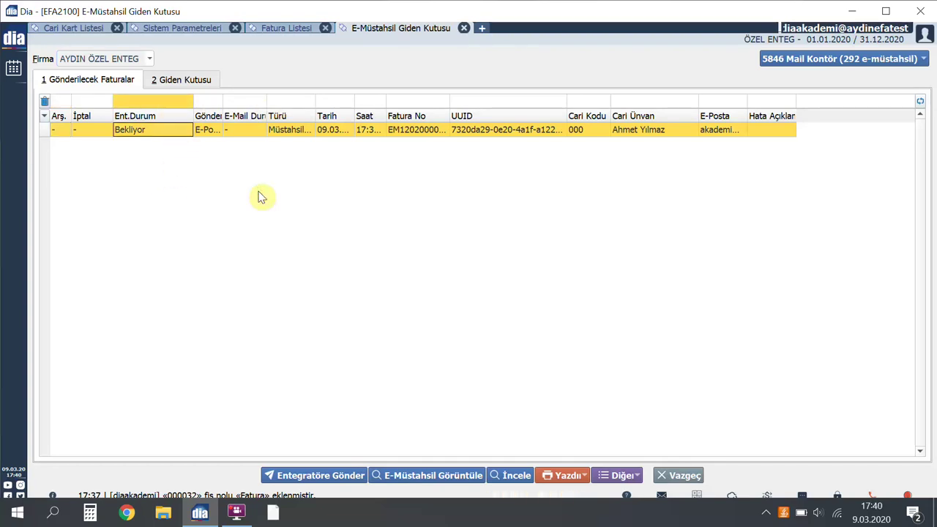
{"action": "left_click", "coordinate": [321, 481]}
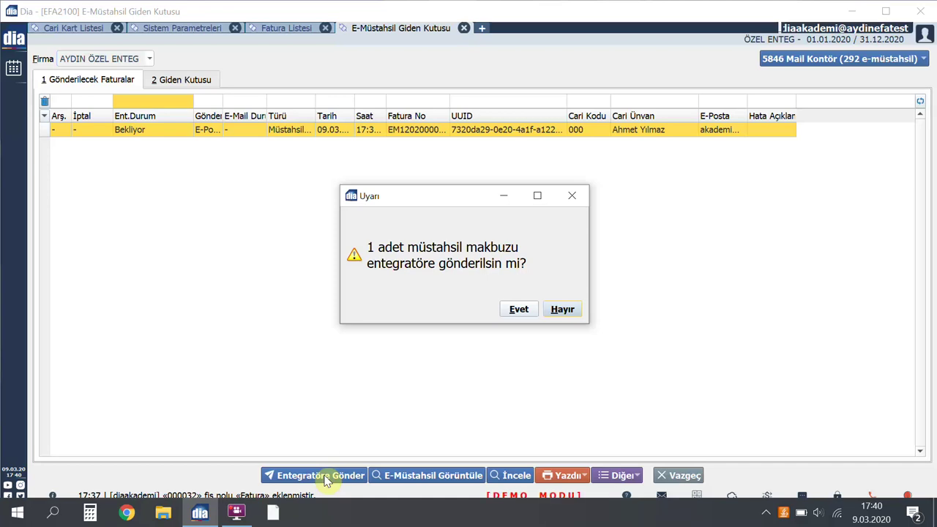
{"action": "left_click", "coordinate": [517, 313]}
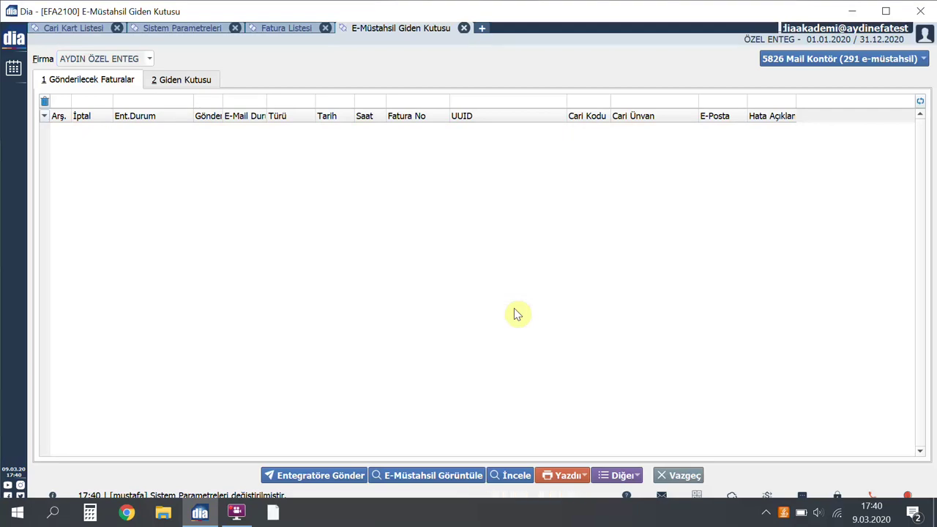
- Check the sent receipt's integrator and e-mail status in the Giden Kutusu, and display its e-Müstahsil Makbuzu document
{"action": "left_click", "coordinate": [204, 81]}
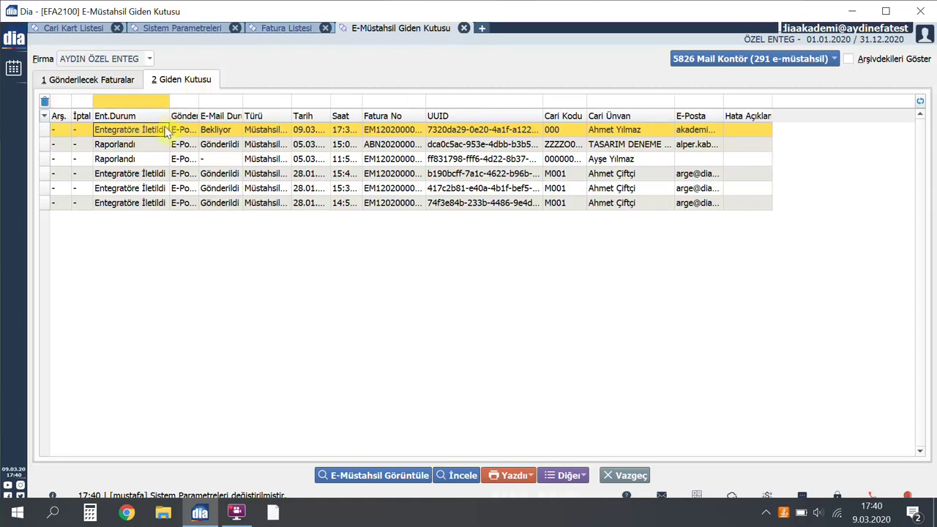
{"action": "left_click_drag", "start_coordinate": [170, 116], "coordinate": [208, 116]}
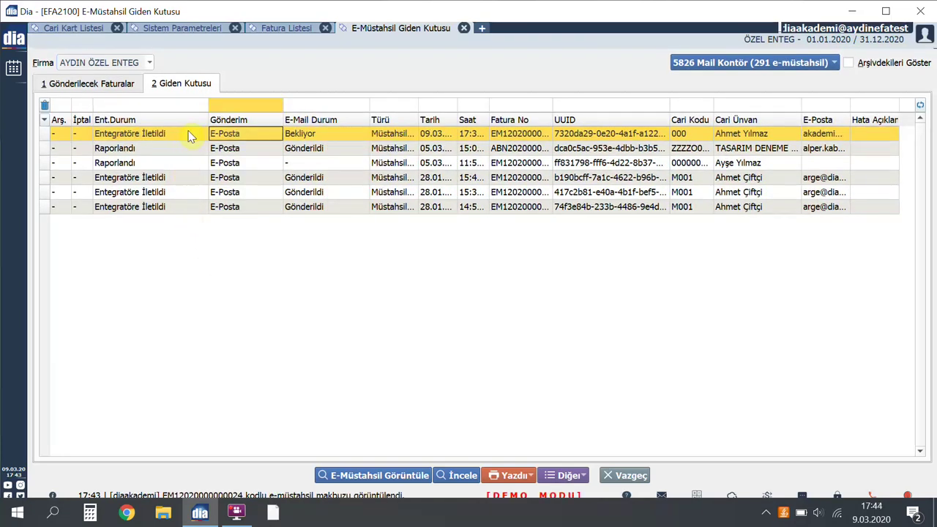
{"action": "left_click", "coordinate": [189, 133]}
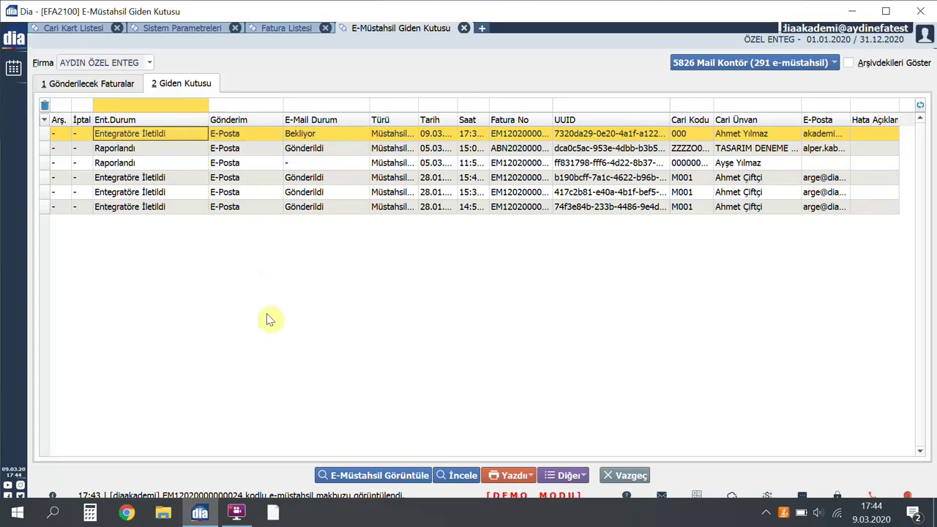
{"action": "left_click", "coordinate": [404, 476]}
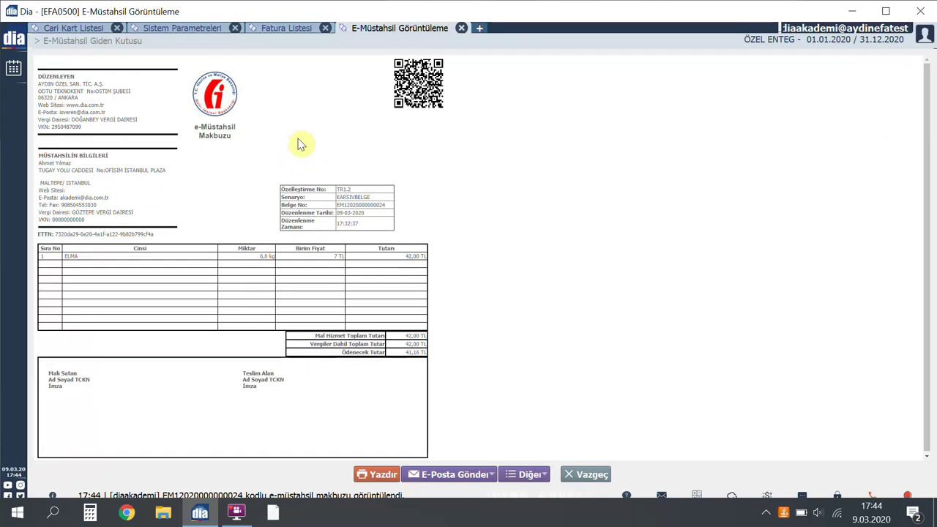